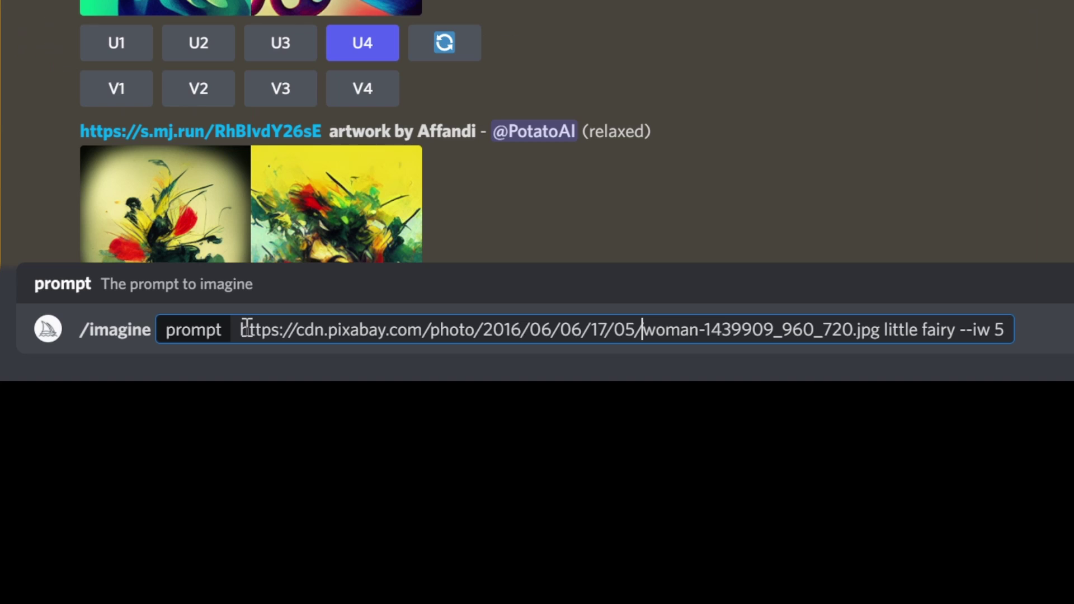
# - Highlight the image URL, the 'little fairy' text prompt and the --iw parameter in turn
pyautogui.moveTo(240, 329); pyautogui.dragTo(878, 317)
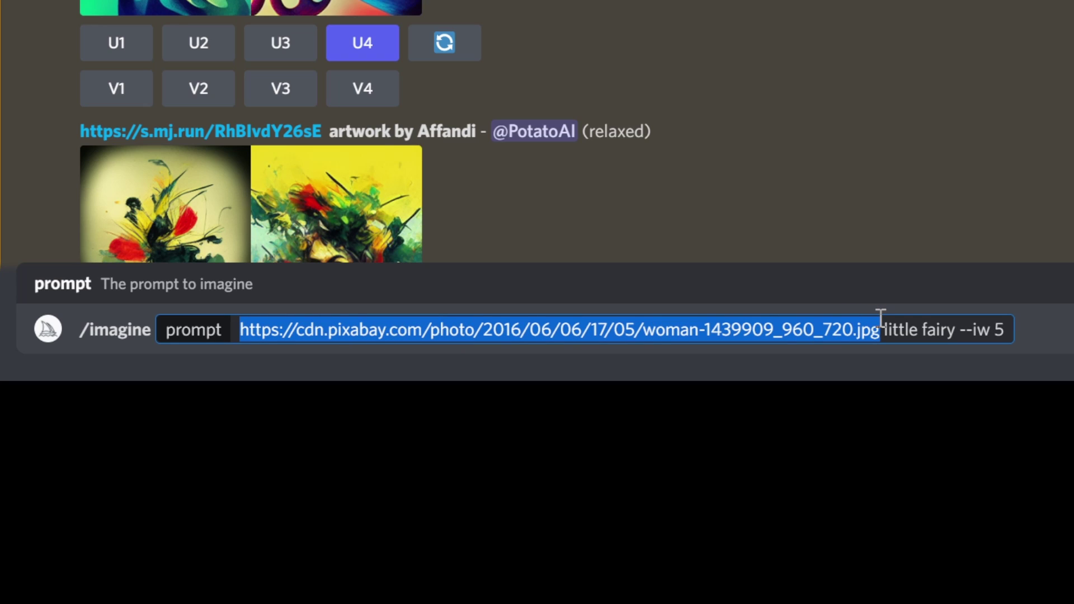
pyautogui.click(883, 328)
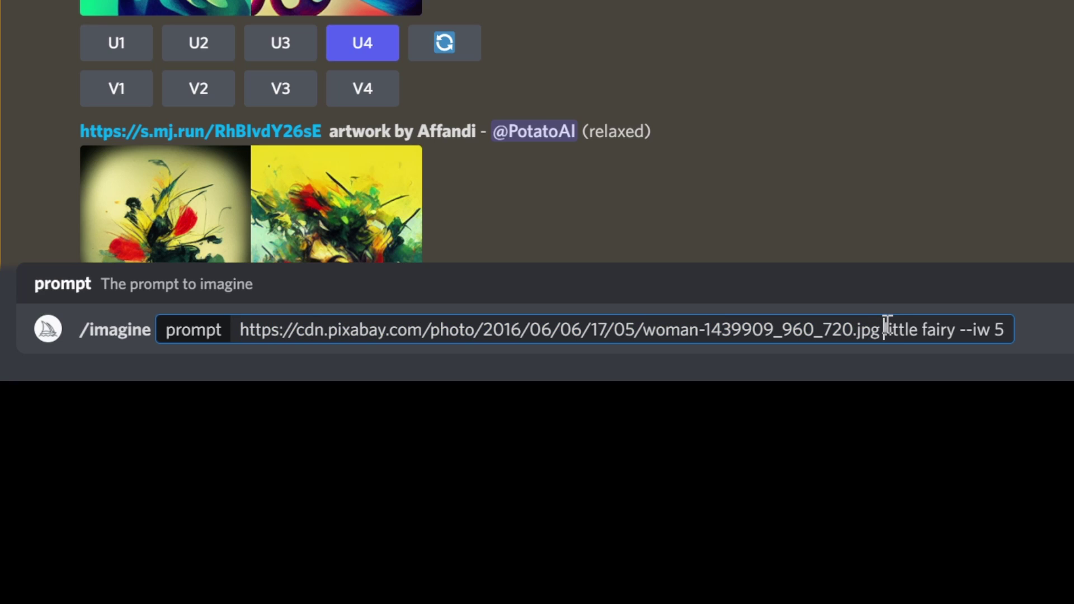
pyautogui.moveTo(884, 329); pyautogui.dragTo(961, 330)
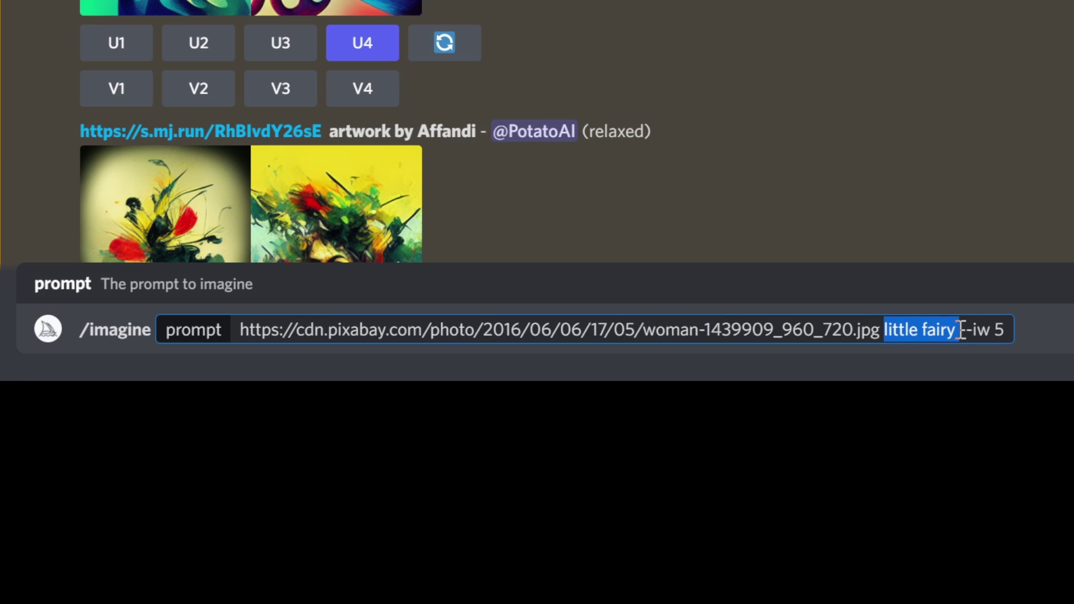
pyautogui.click(962, 330)
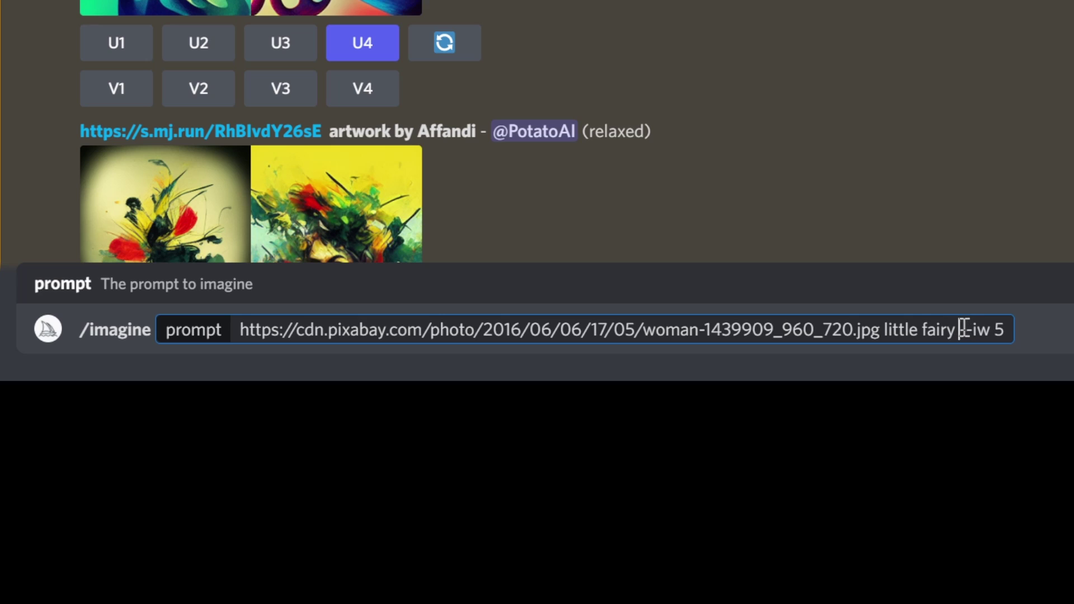
pyautogui.moveTo(960, 329); pyautogui.dragTo(989, 329)
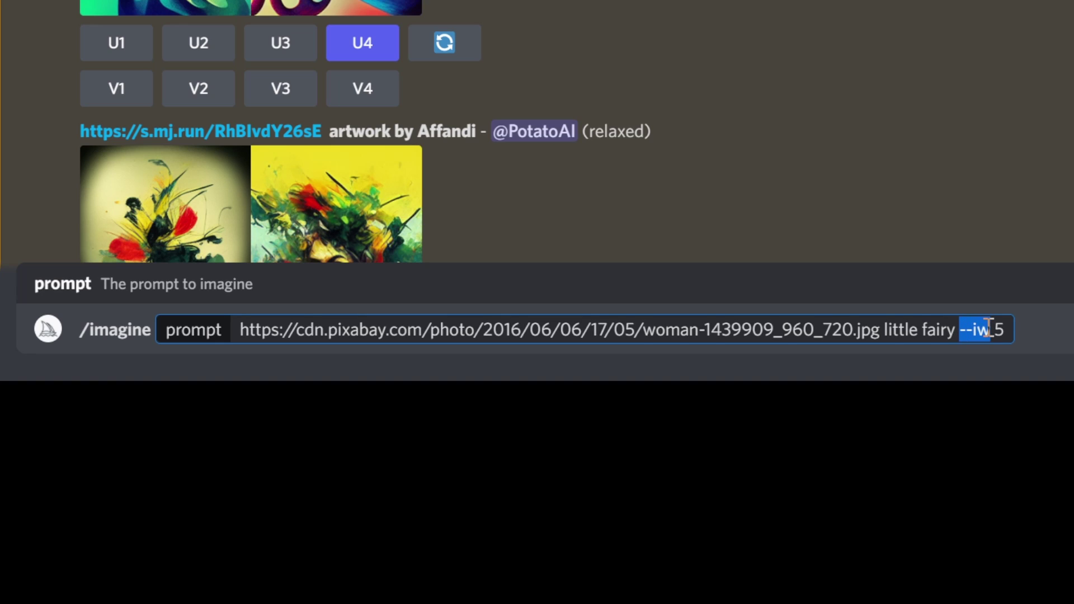
pyautogui.click(972, 329)
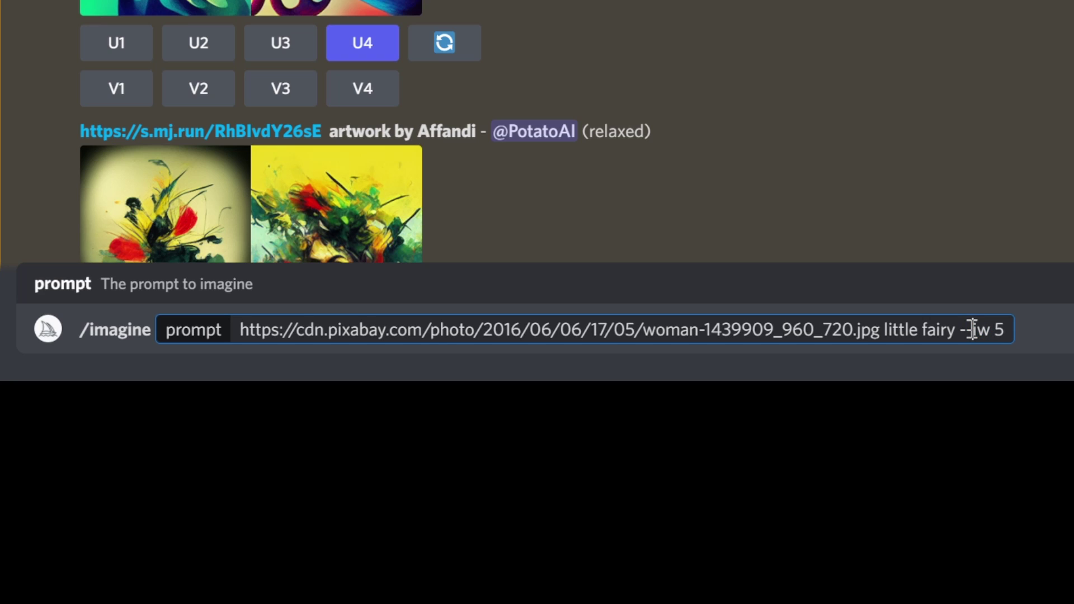
# - Replace the image weight 5 with 0.25 in the little fairy prompt
pyautogui.doubleClick(997, 329)
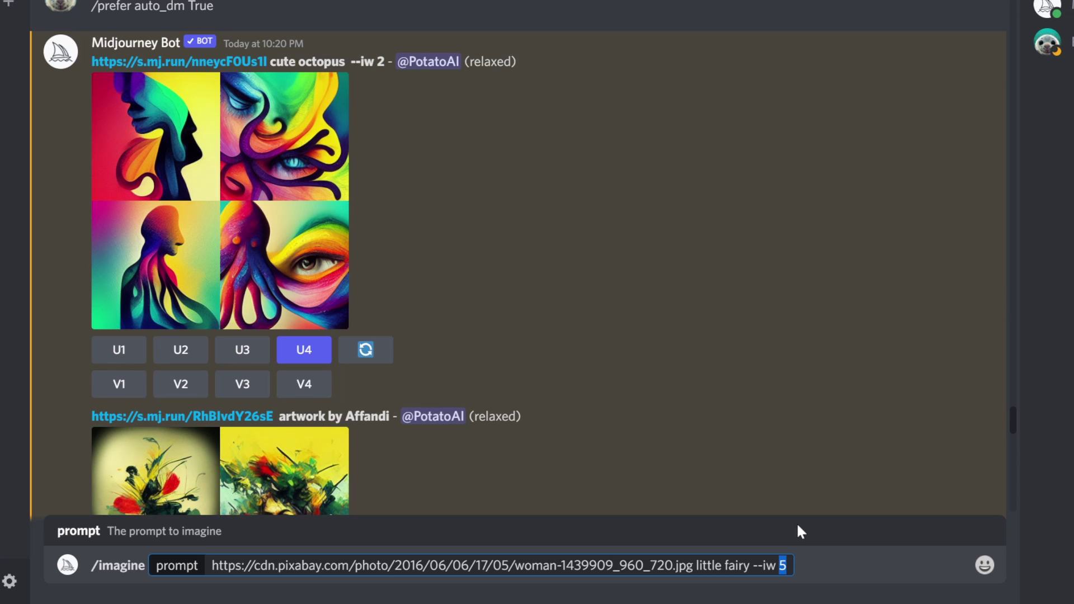
pyautogui.write('0.25')
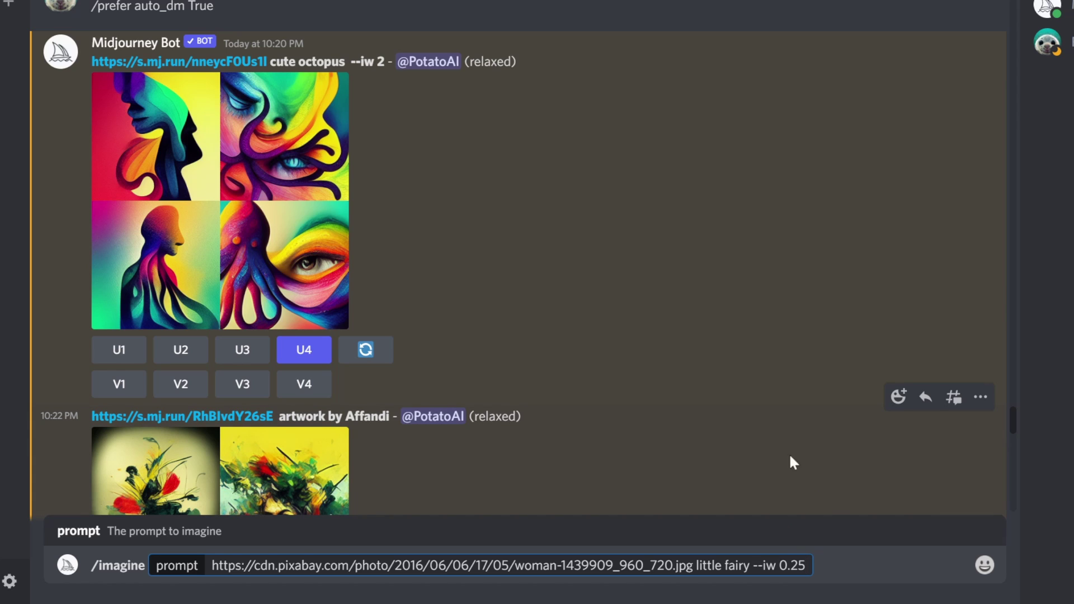
pyautogui.scroll(-3, 649, 426)
pyautogui.scroll(2, 649, 419)
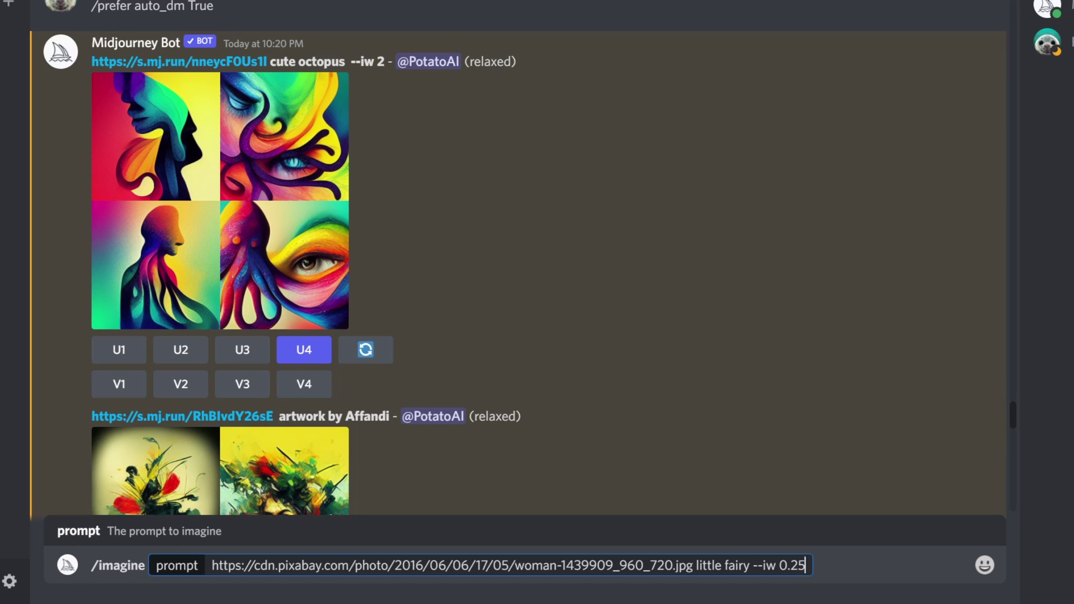
pyautogui.scroll(-2, 518, 258)
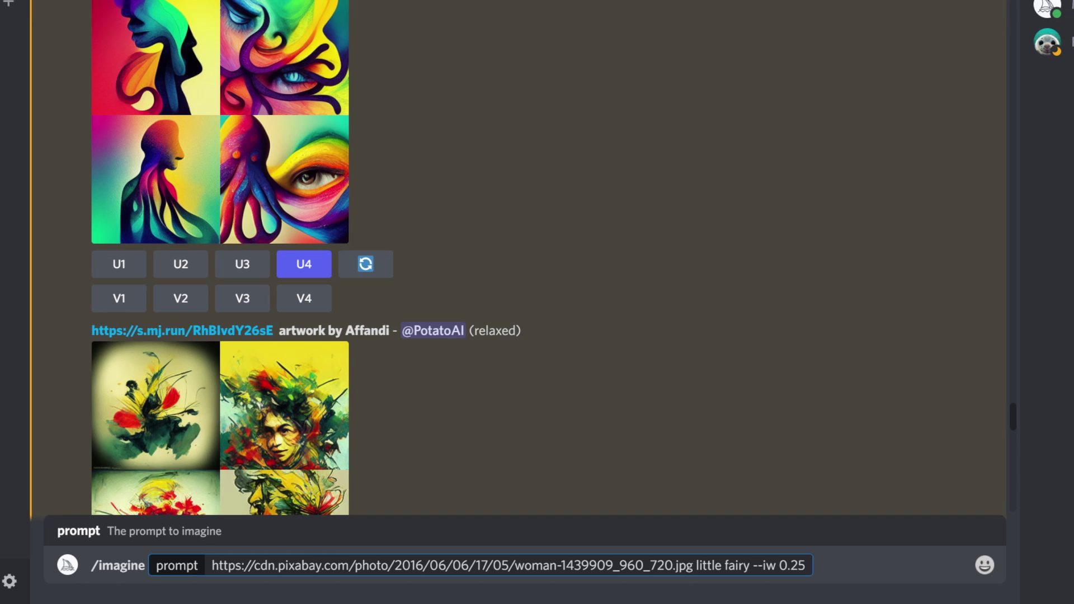
# - Scroll up the channel to the earlier 'cute octopus --iw 2' grid
pyautogui.scroll(2, 279, 258)
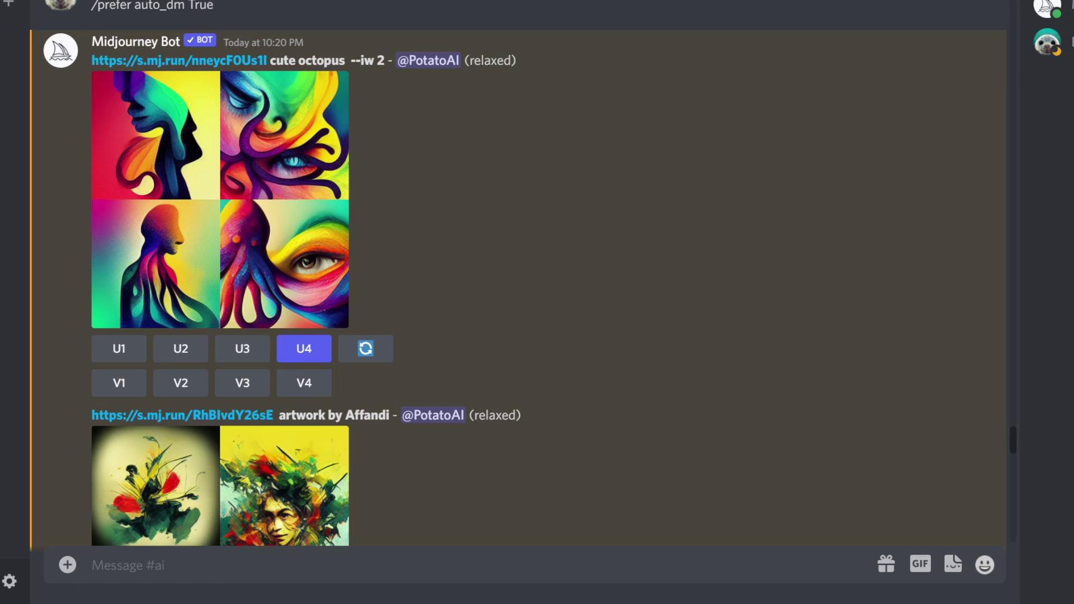
pyautogui.scroll(-2, 521, 280)
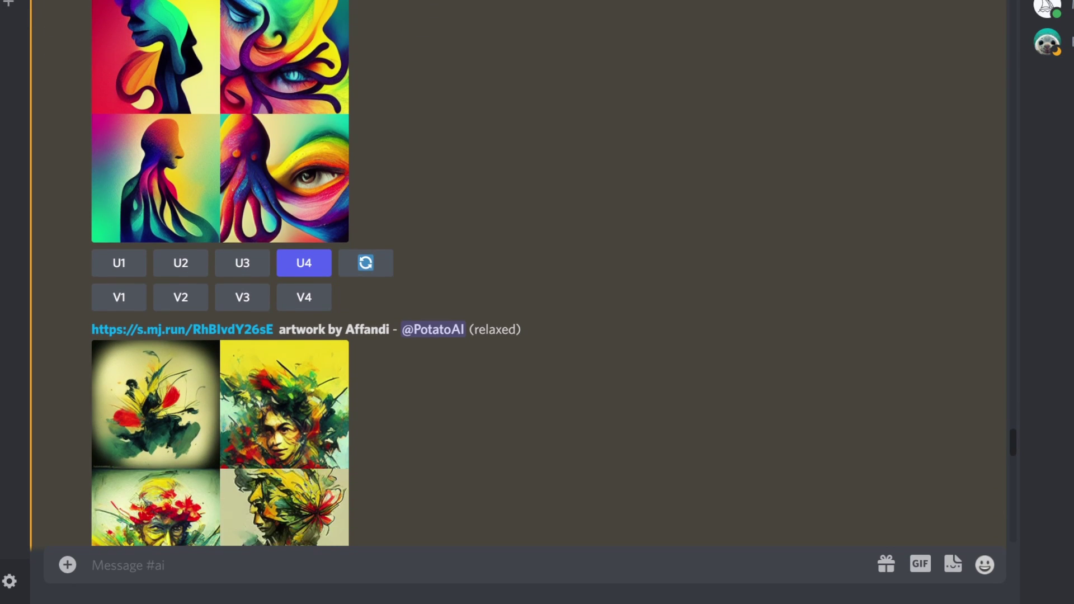
pyautogui.scroll(2, 520, 280)
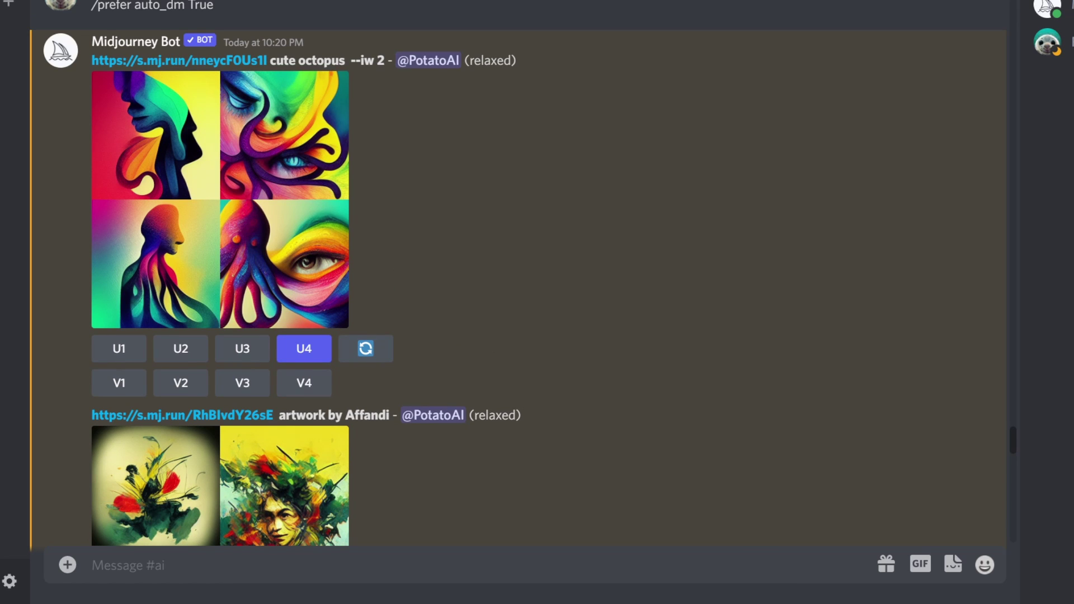
pyautogui.click(317, 259)
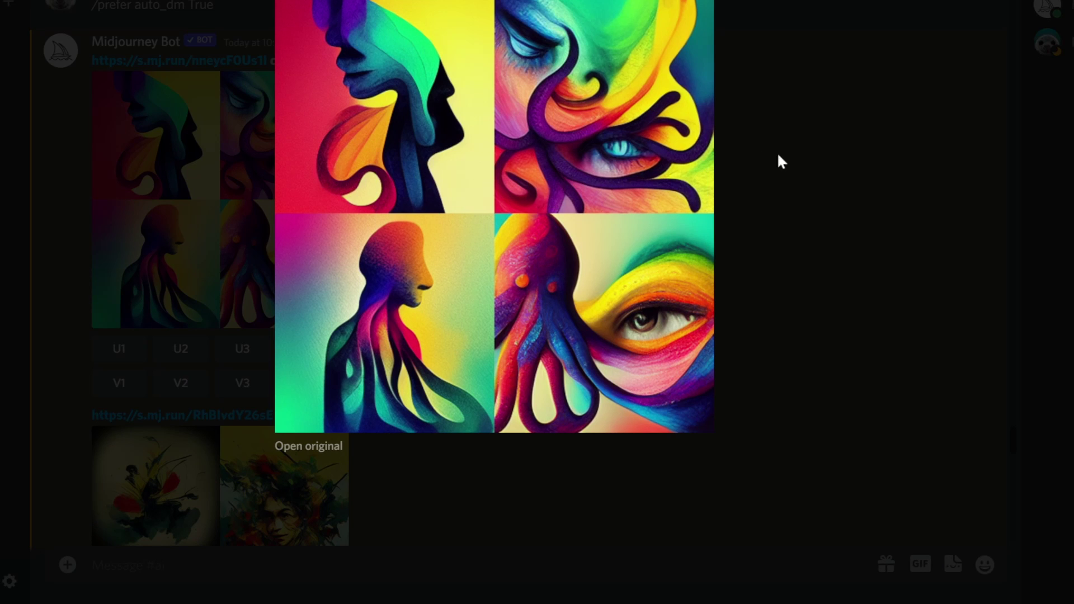
pyautogui.click(791, 159)
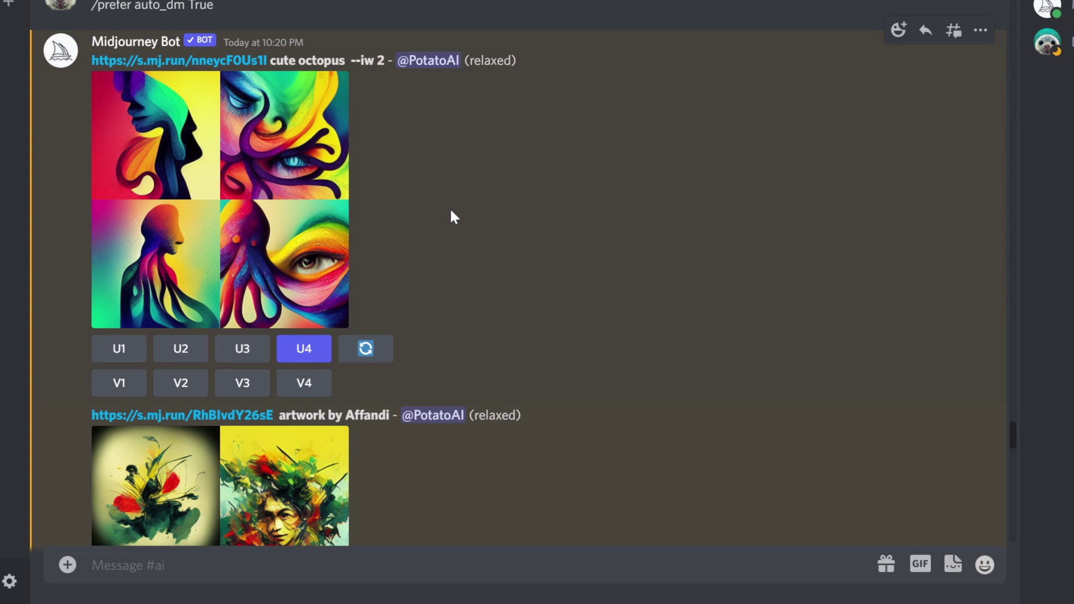
pyautogui.scroll(-3, 453, 217)
pyautogui.scroll(2, 453, 217)
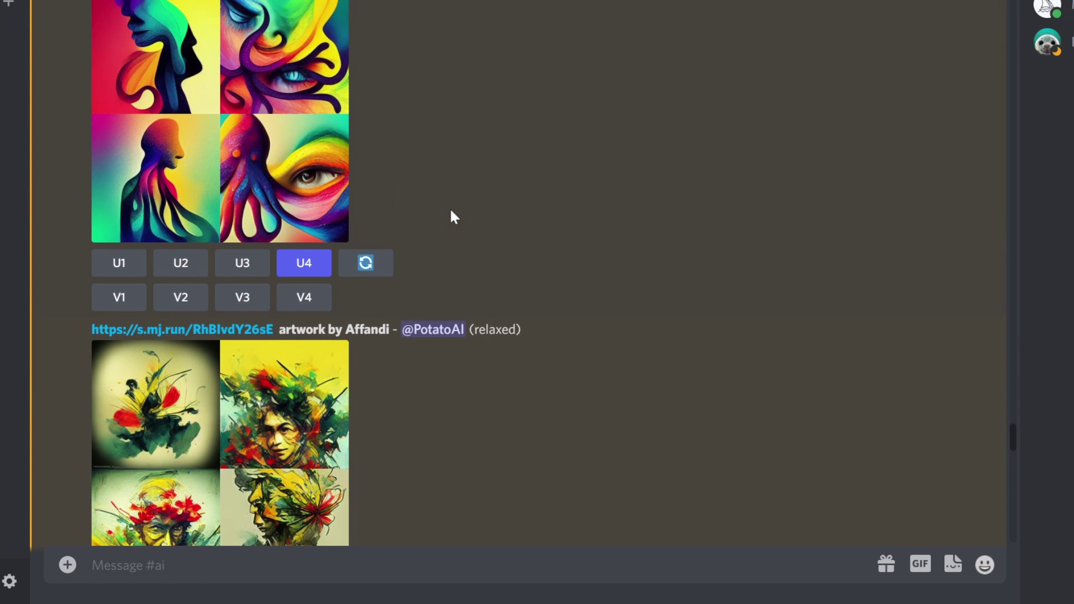
pyautogui.scroll(2, 453, 217)
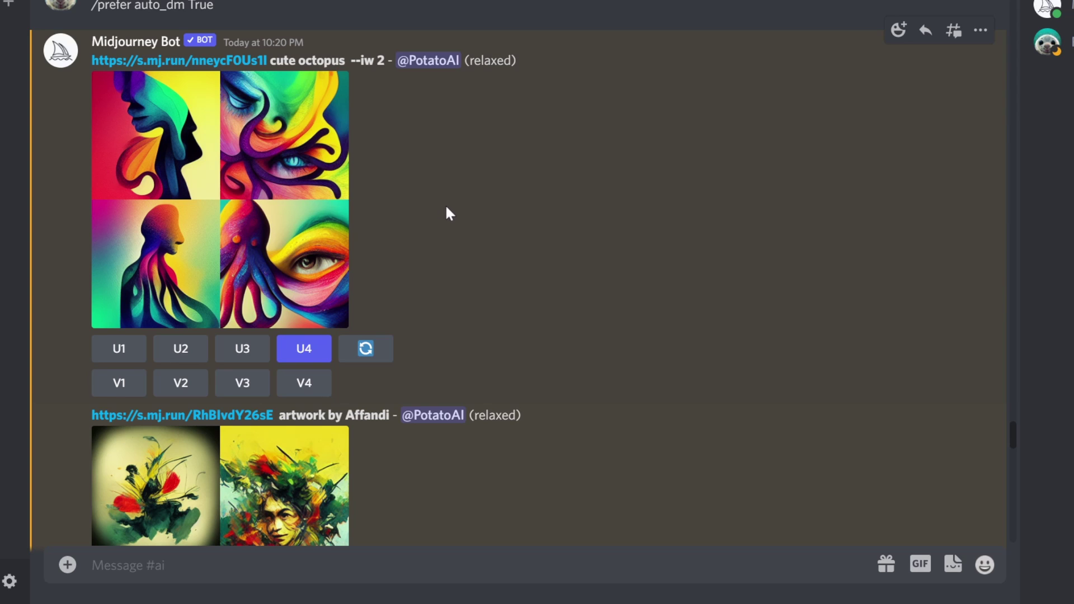
pyautogui.scroll(-10, 445, 213)
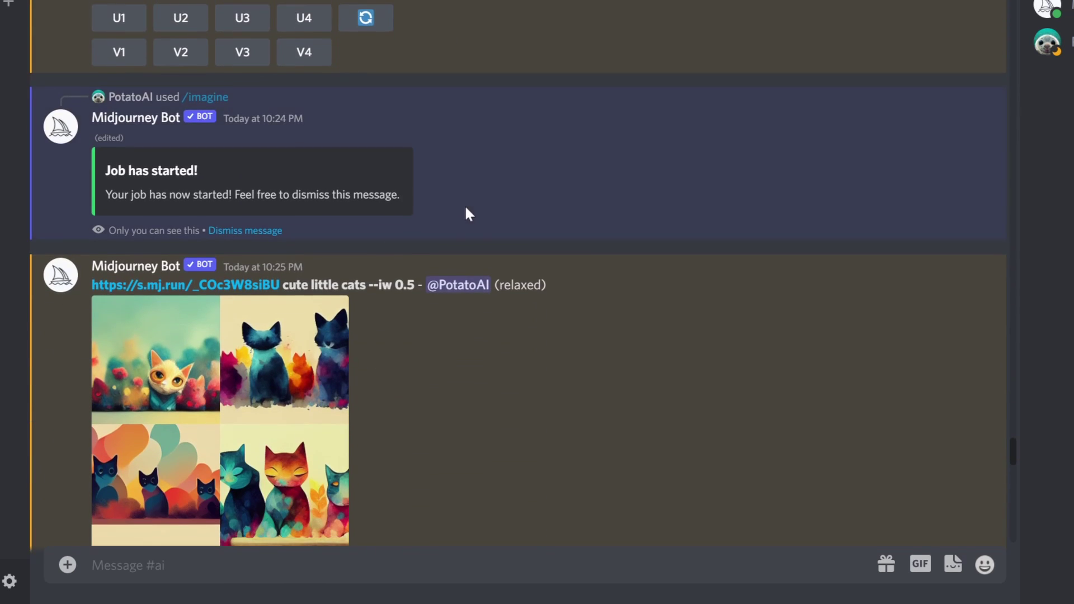
pyautogui.scroll(-2, 457, 210)
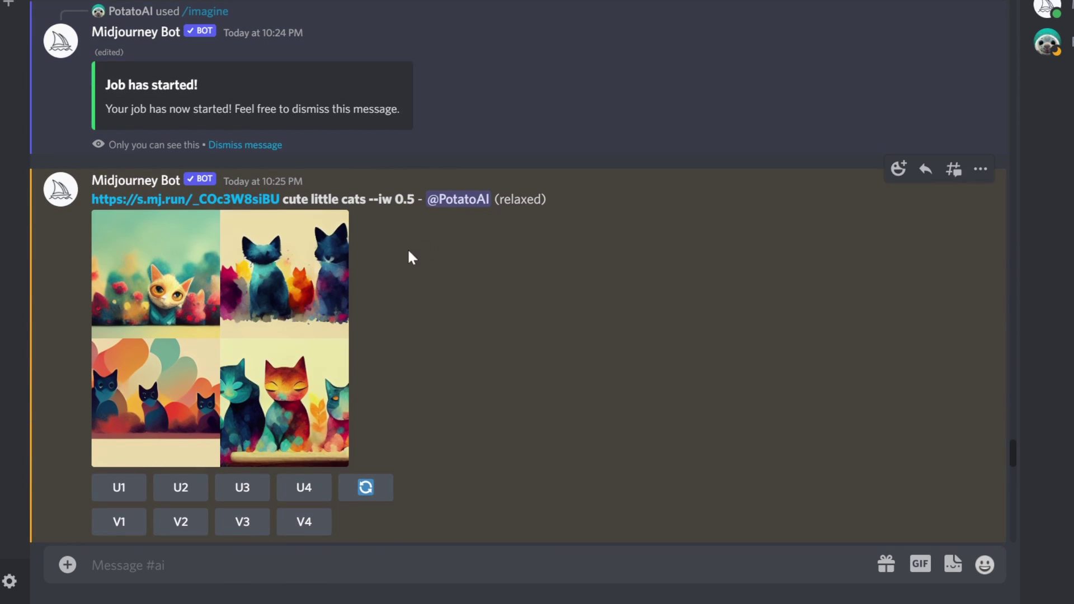
pyautogui.click(290, 286)
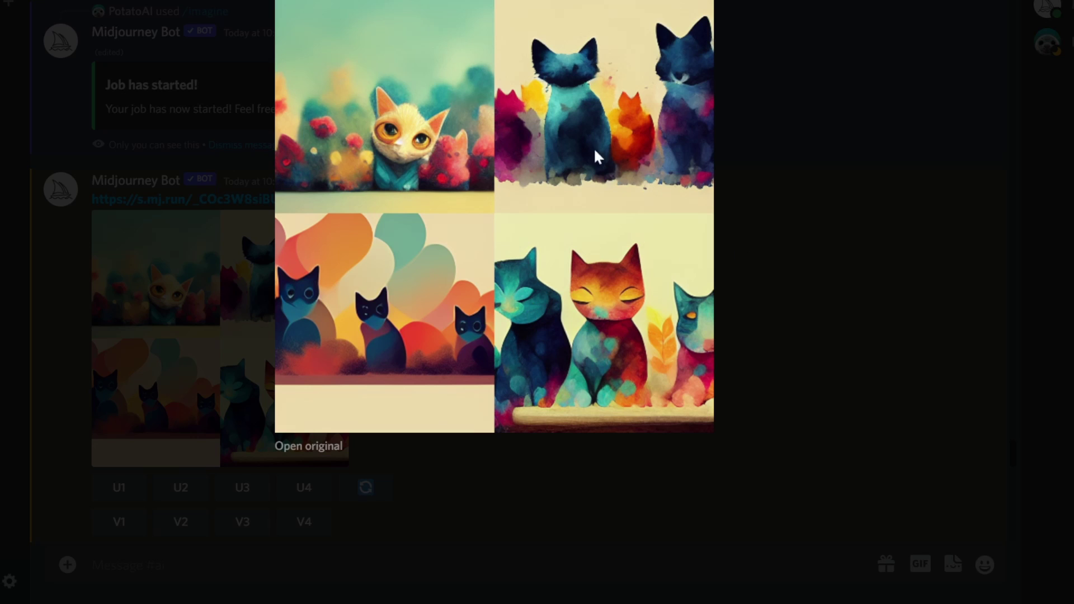
pyautogui.click(820, 207)
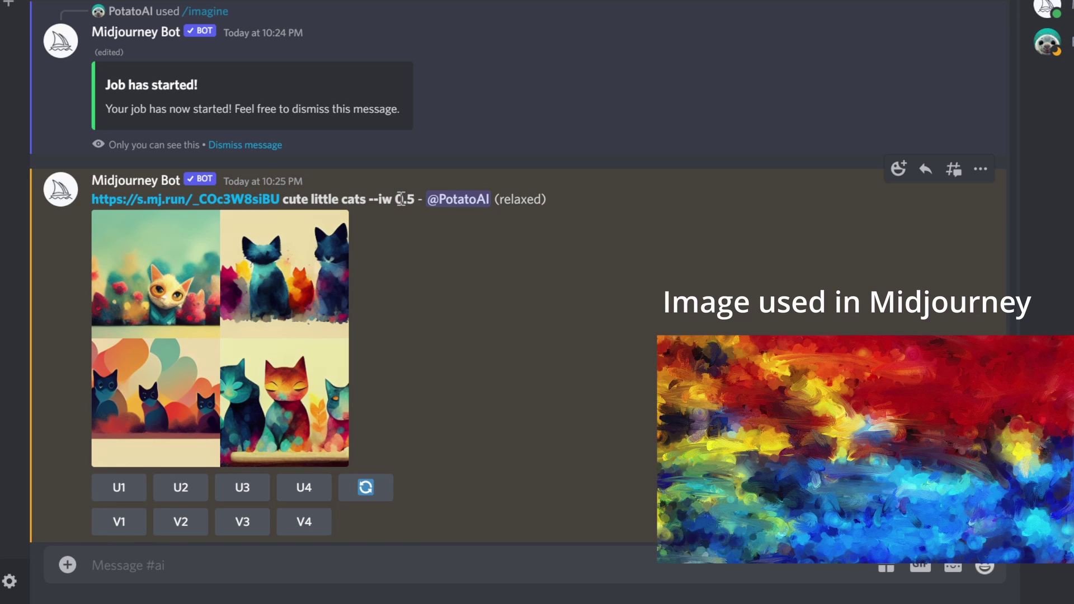
# - Scroll down to the 'robot portrait --iw 3' grid made from a geometric abstract artwork
pyautogui.scroll(-4, 465, 271)
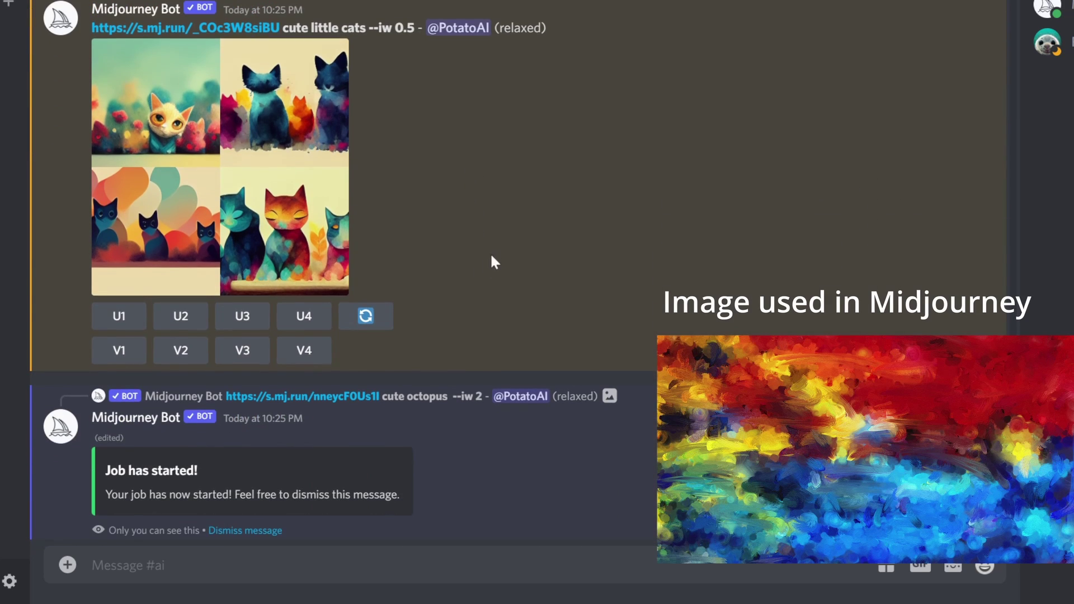
pyautogui.scroll(-8, 508, 241)
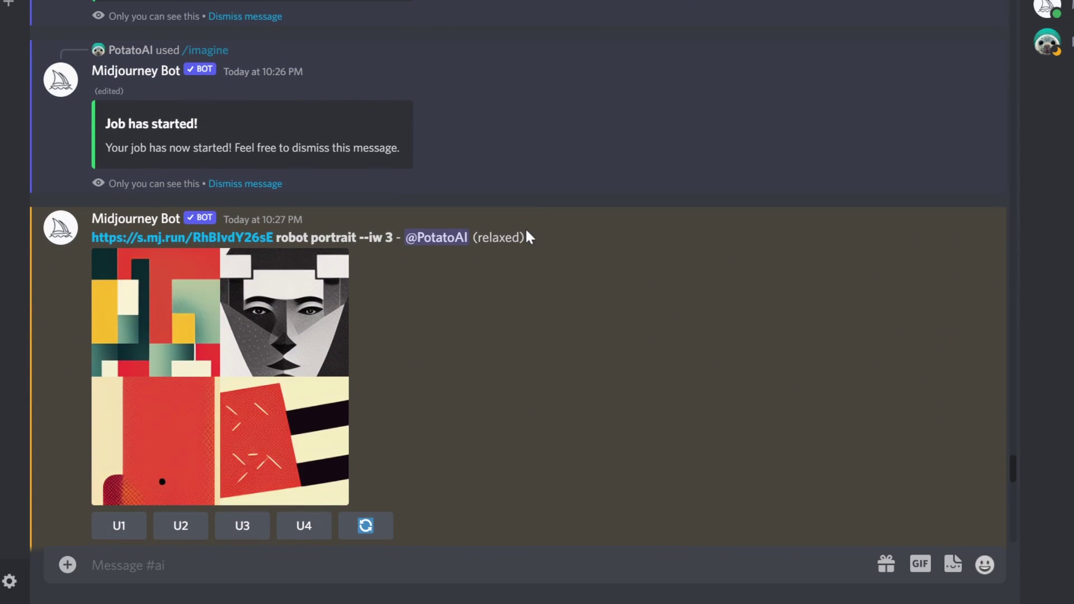
pyautogui.scroll(-2, 476, 261)
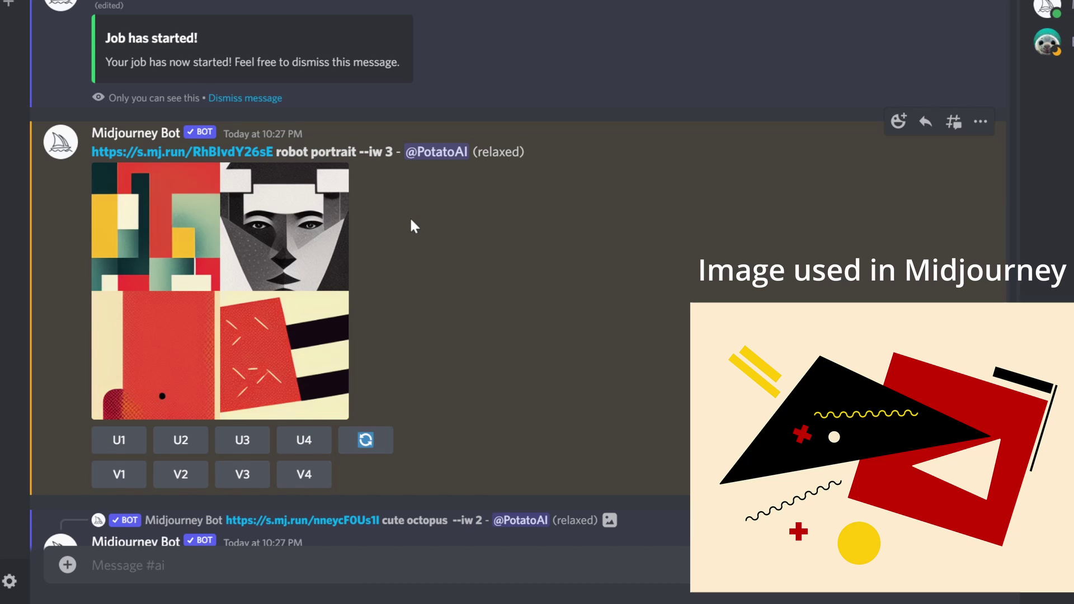
# - Scroll down past the octopus upscale to the 'beautiful woman' --iw 5 and --iw 1 grids
pyautogui.scroll(-8, 410, 218)
pyautogui.scroll(-6, 414, 219)
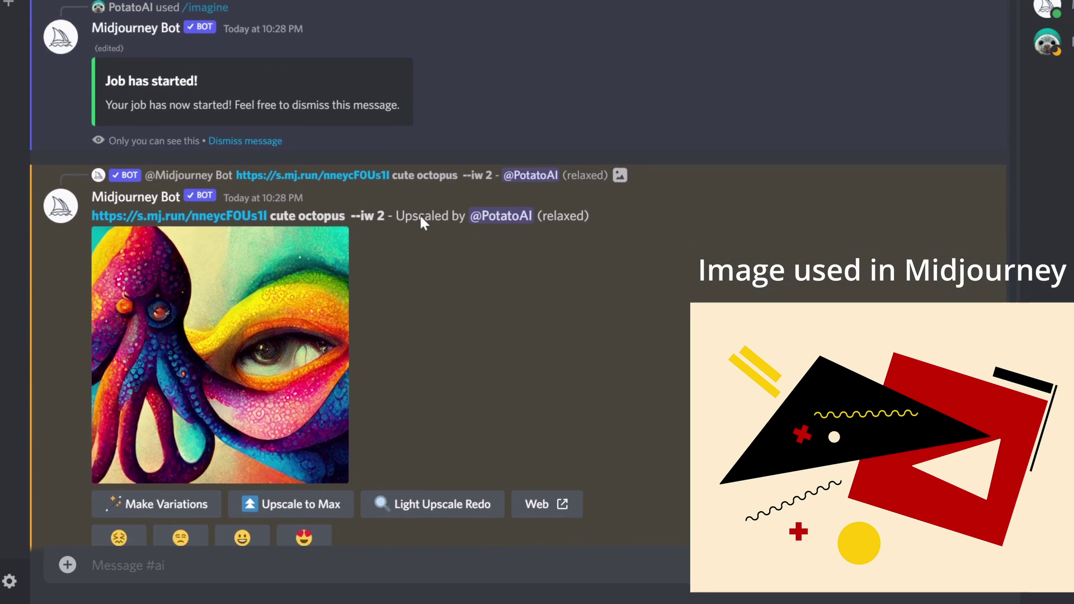
pyautogui.scroll(-6, 379, 224)
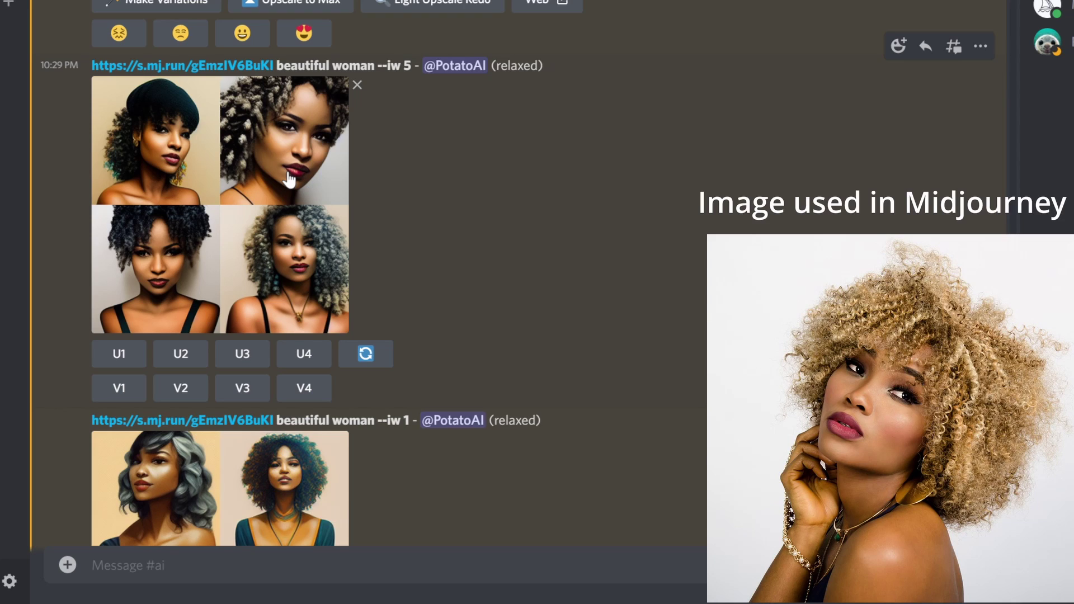
# - Scroll back and forth to compare the 'beautiful woman' --iw 5 and --iw 1 grids
pyautogui.scroll(-2, 289, 180)
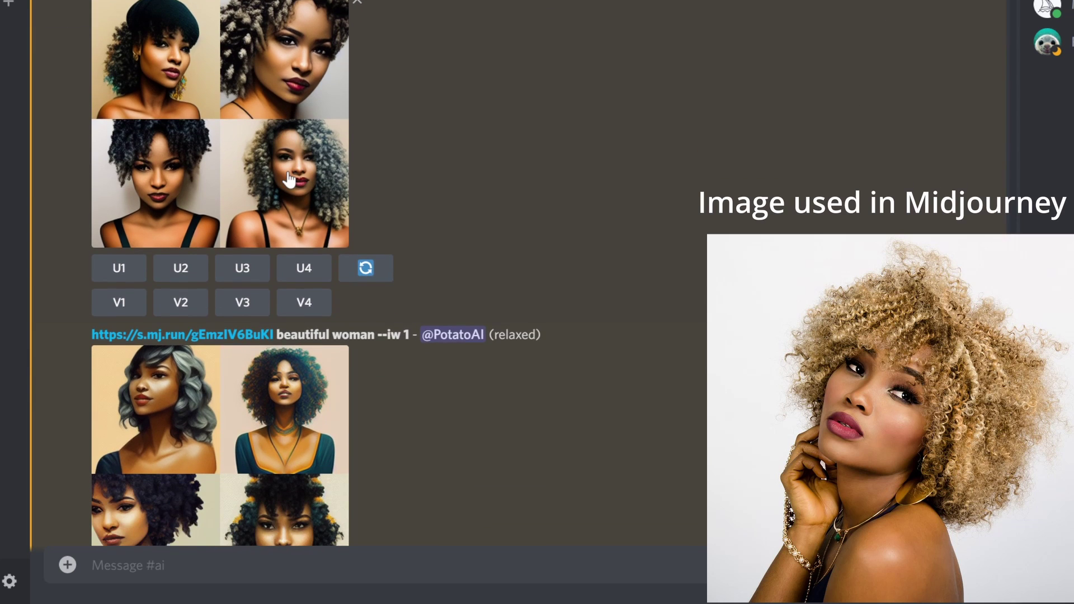
pyautogui.scroll(-6, 289, 180)
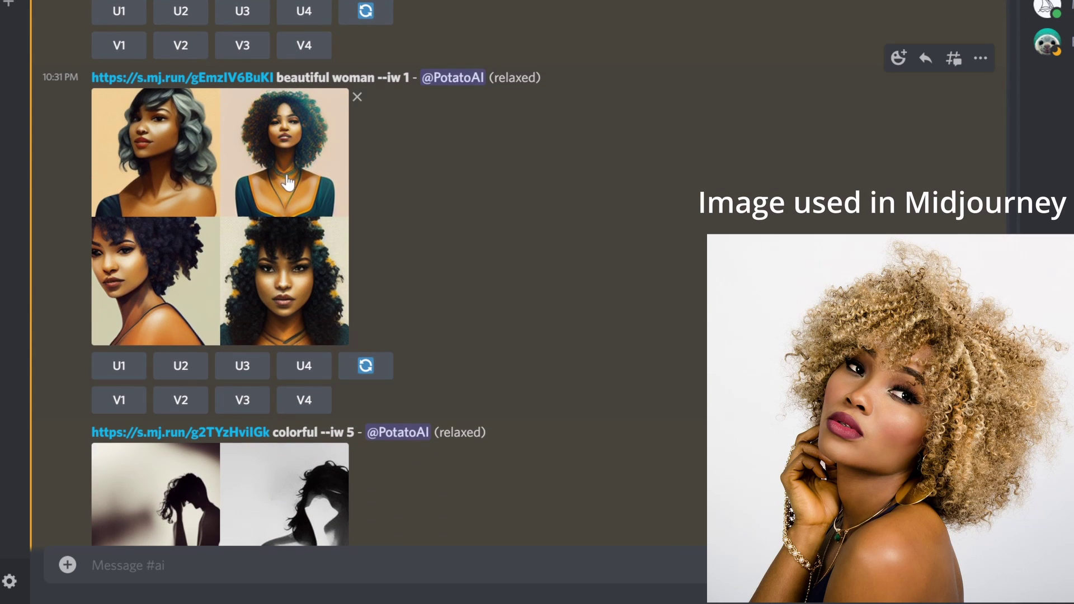
pyautogui.scroll(8, 283, 185)
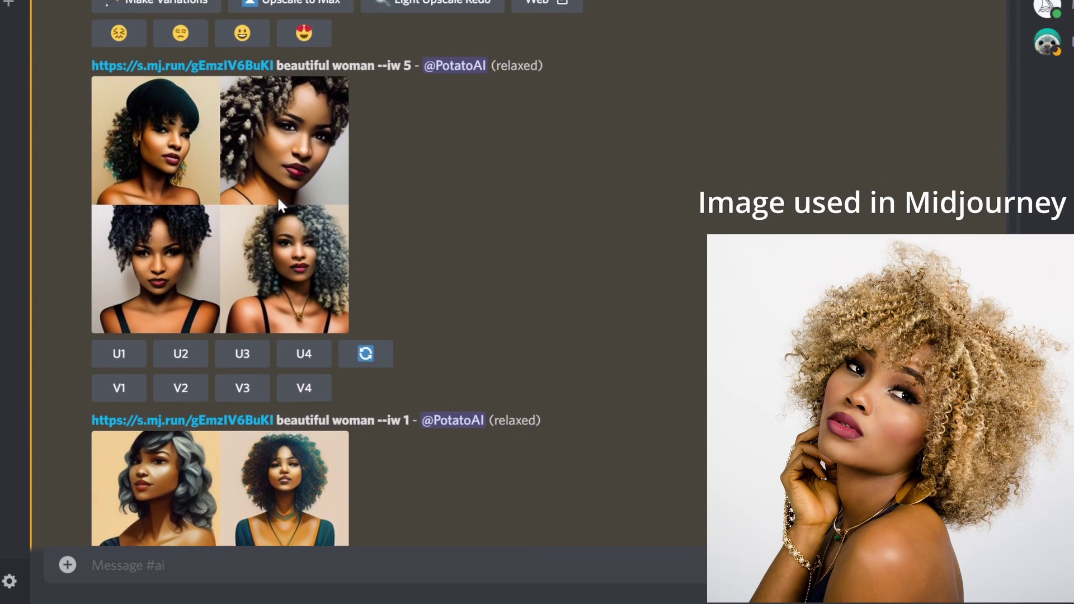
pyautogui.scroll(-4, 373, 170)
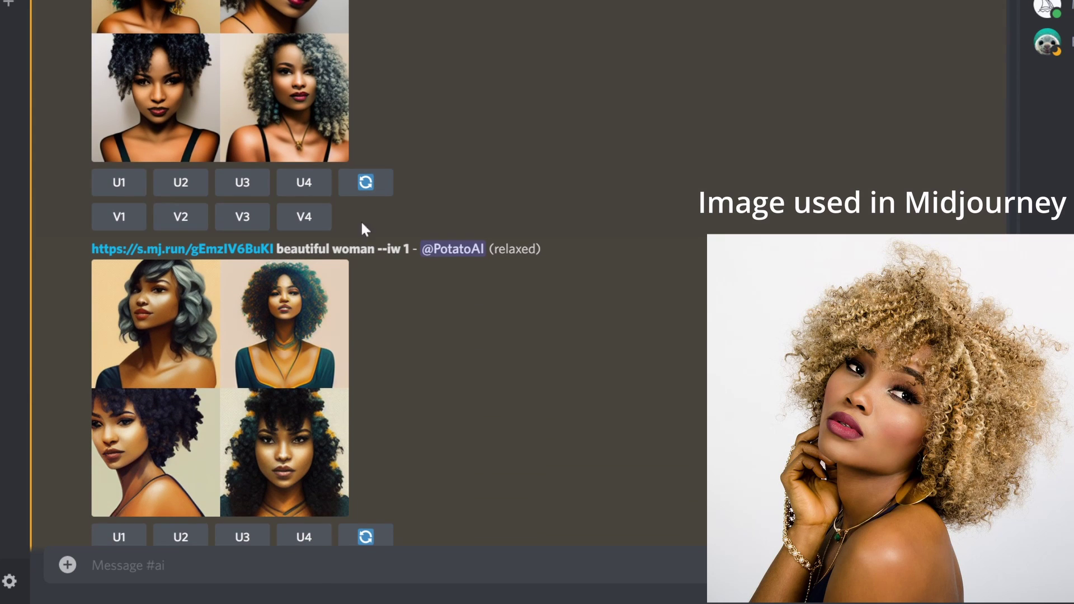
pyautogui.scroll(-2, 325, 324)
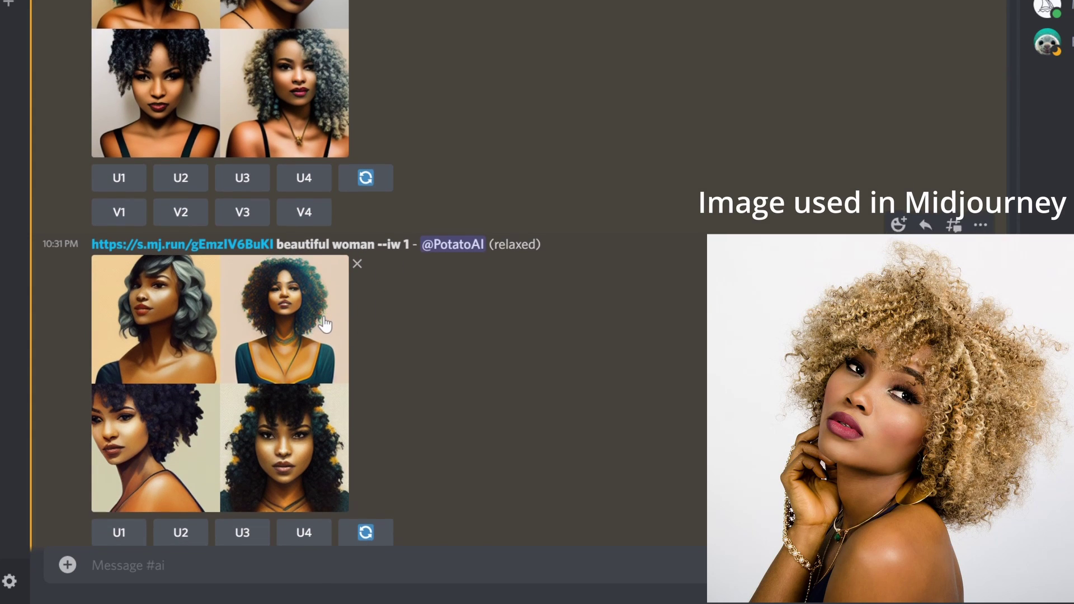
pyautogui.scroll(2, 325, 324)
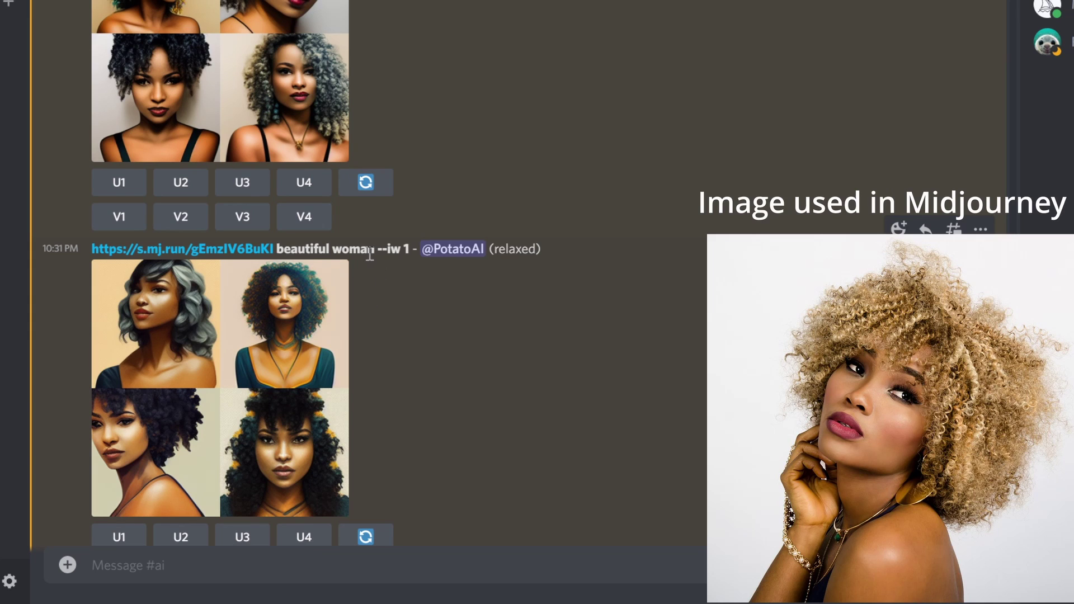
pyautogui.scroll(6, 317, 249)
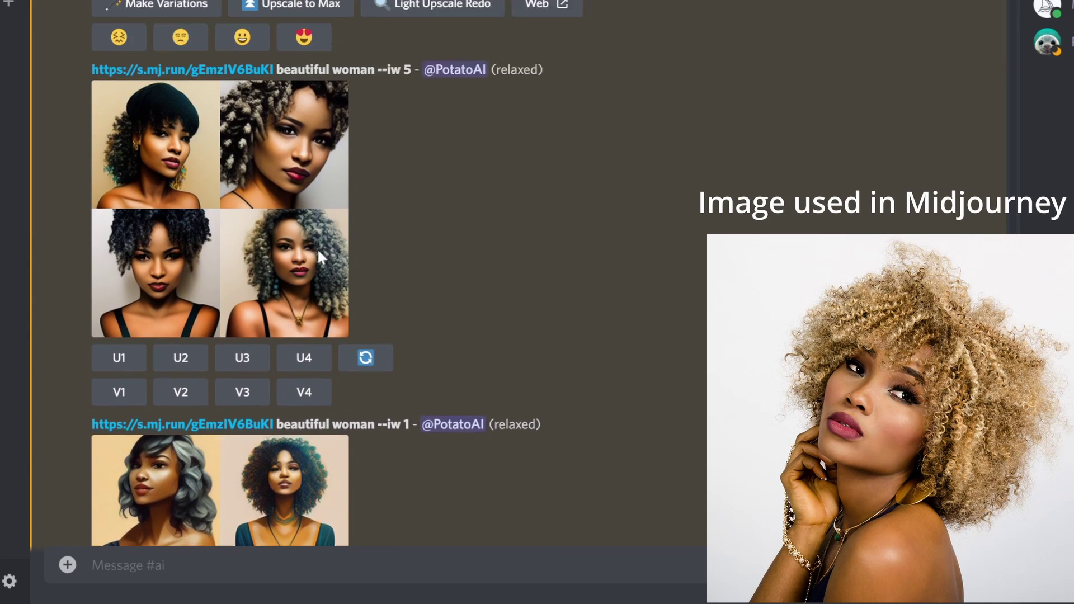
pyautogui.scroll(-4, 242, 262)
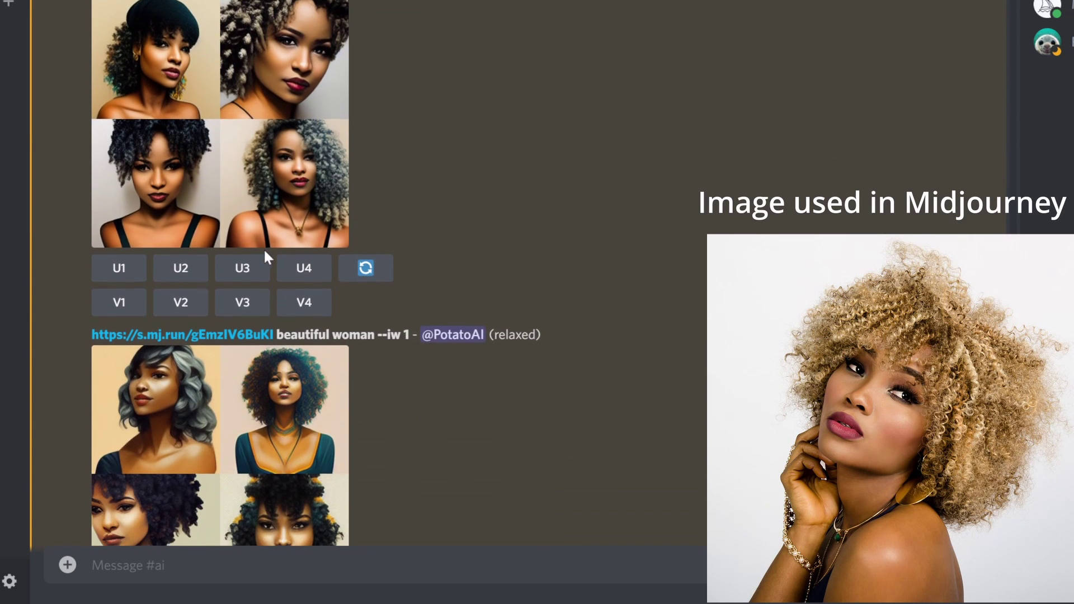
pyautogui.scroll(-6, 232, 193)
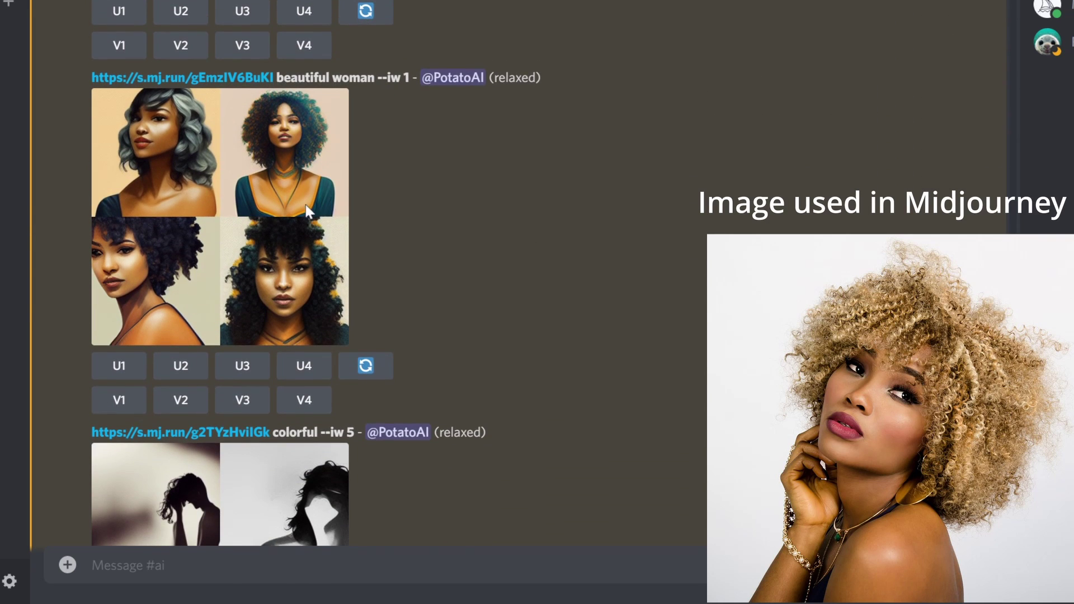
pyautogui.scroll(-3, 414, 217)
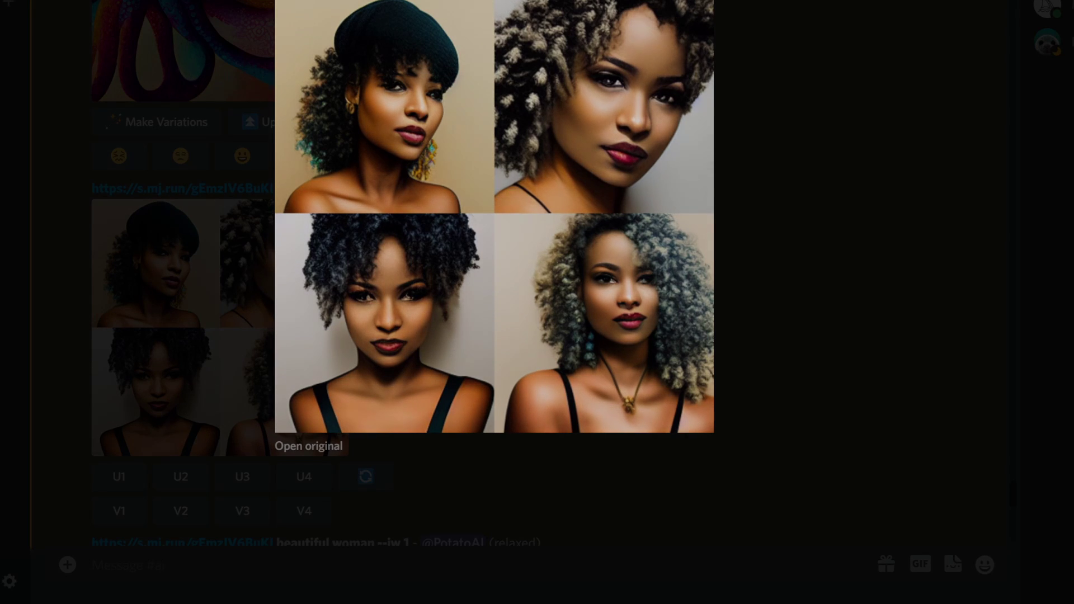
# - Close the enlarged grid to return to the 'beautiful woman --iw 5' results
pyautogui.click(744, 247)
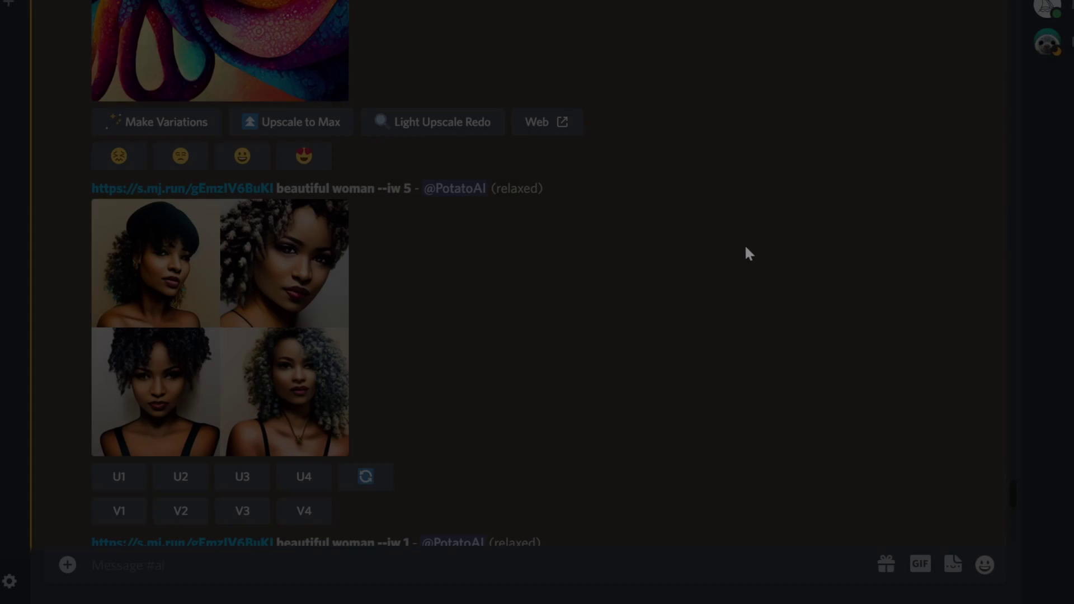